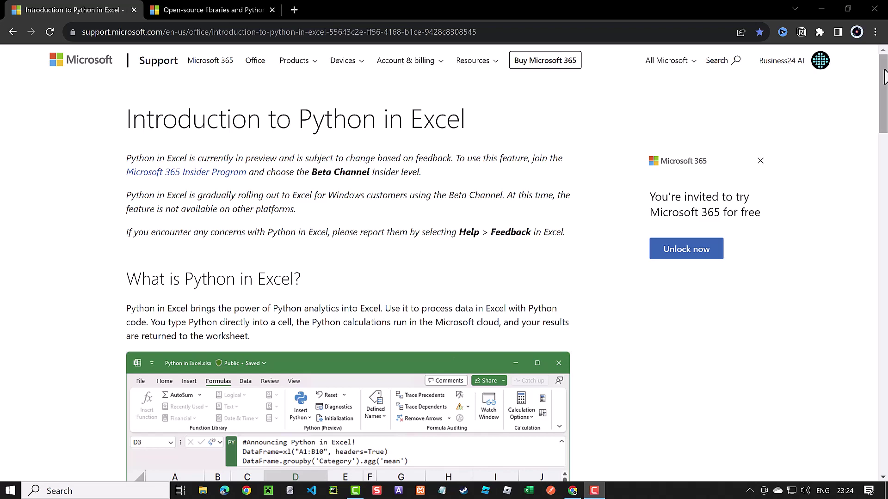
Step: Scroll the Python in Excel article down to the 'What is Python in Excel?' section and its example screenshot
{"action": "left_click_drag", "start_coordinate": [884, 76], "coordinate": [887, 115]}
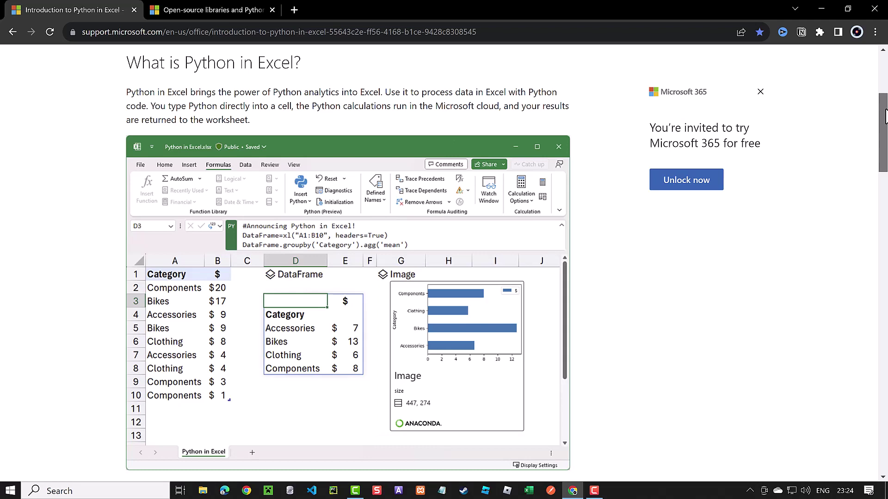
Step: Scroll on past enabling the preview and Platform availability to 'Python runs in the cloud'
{"action": "left_click_drag", "start_coordinate": [884, 116], "coordinate": [885, 210]}
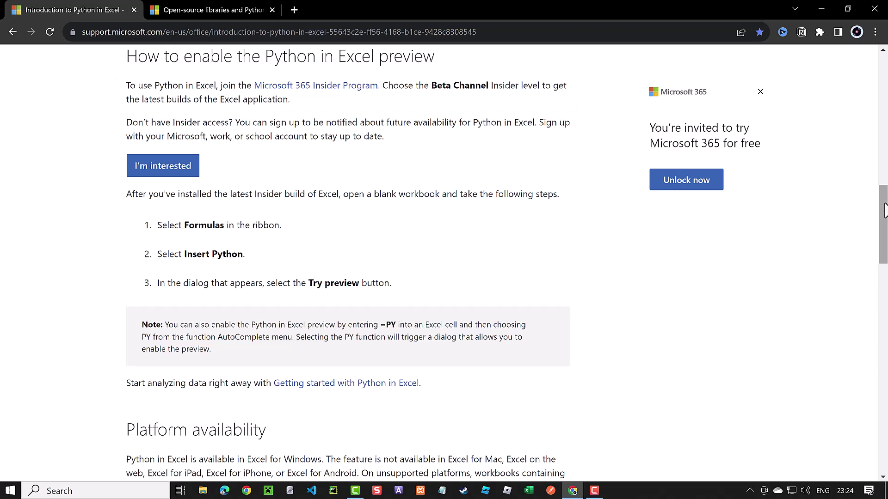
{"action": "left_click_drag", "start_coordinate": [884, 210], "coordinate": [887, 277]}
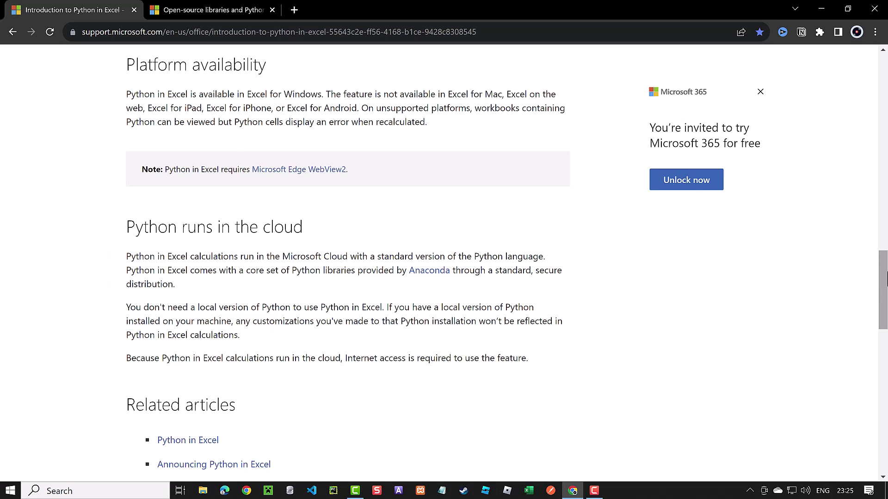
Step: Switch to the 'Open-source libraries and Python in Excel' article and scroll through its libraries table to tabulate
{"action": "left_click", "coordinate": [226, 12]}
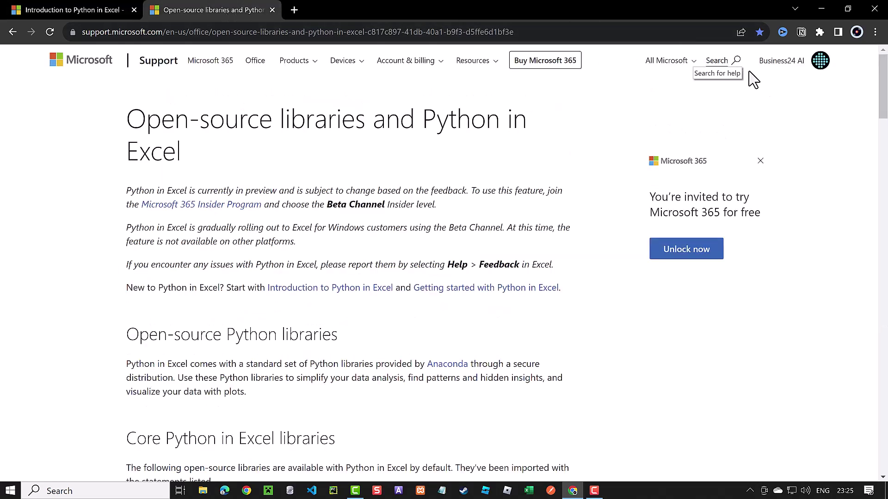
{"action": "left_click_drag", "start_coordinate": [884, 114], "coordinate": [884, 174]}
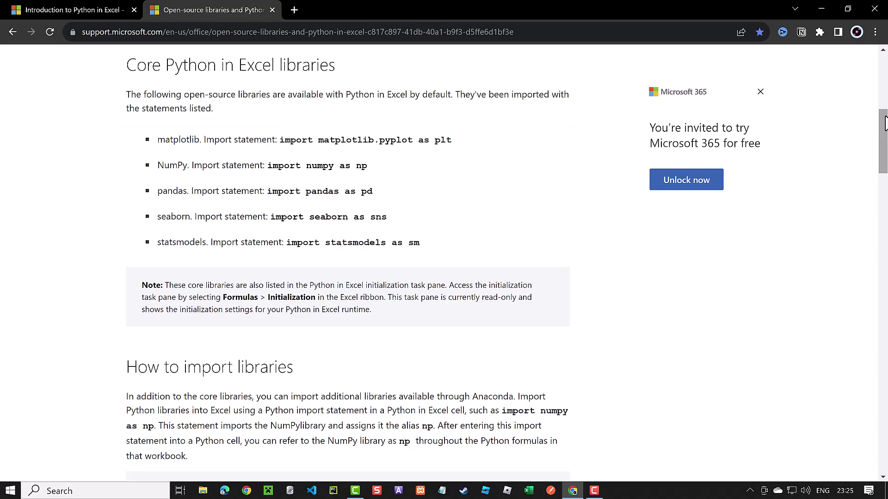
{"action": "left_click_drag", "start_coordinate": [884, 124], "coordinate": [886, 198]}
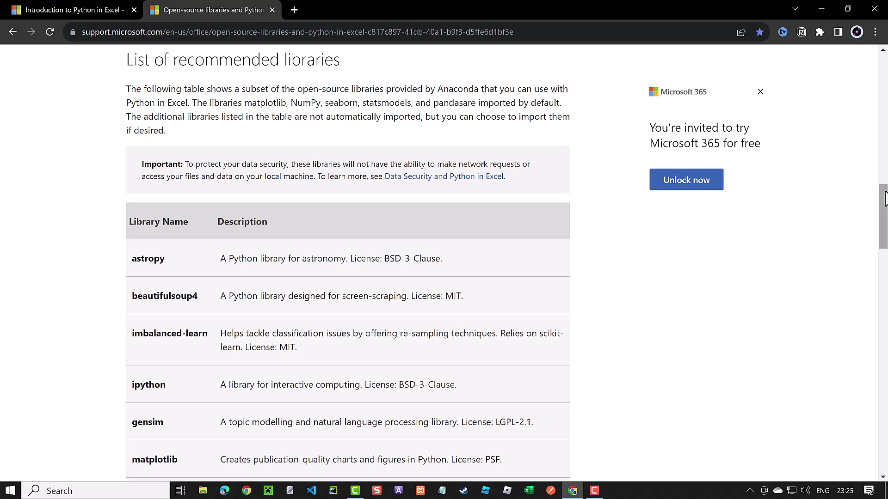
{"action": "left_click_drag", "start_coordinate": [884, 199], "coordinate": [885, 308]}
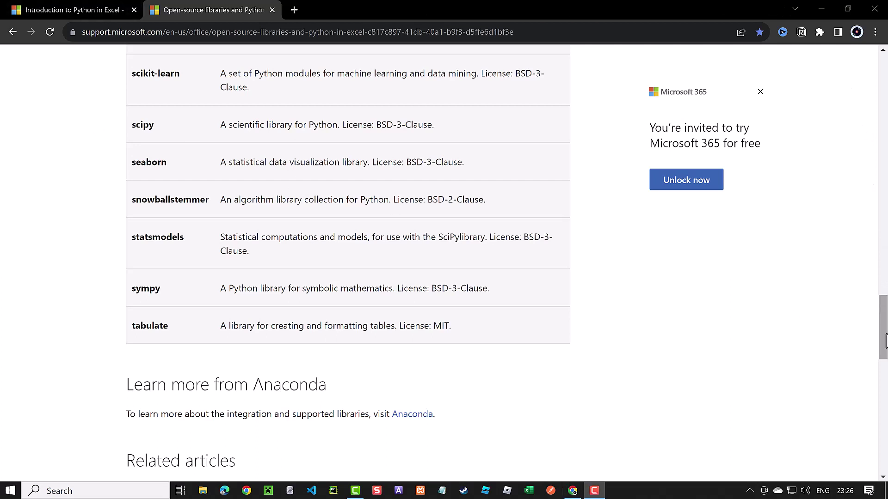
Step: Launch Excel with a blank workbook and show the Account page's Microsoft 365 Insider options
{"action": "left_click", "coordinate": [528, 491]}
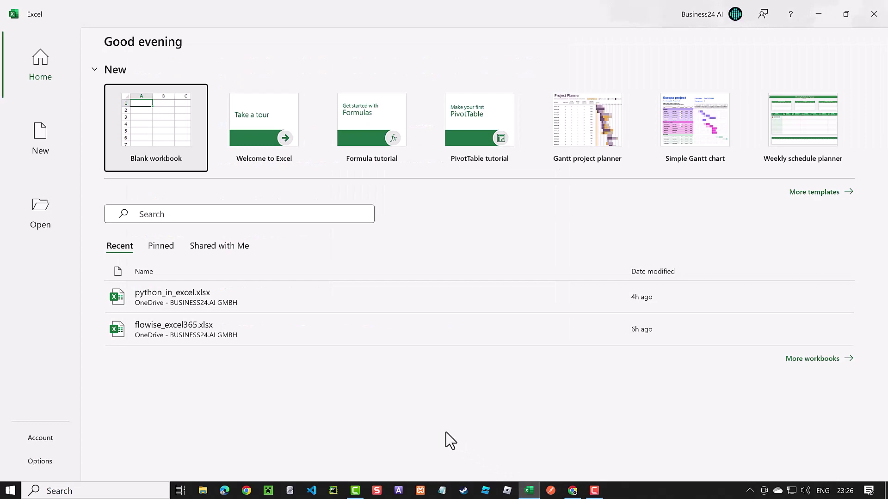
{"action": "left_click", "coordinate": [144, 139]}
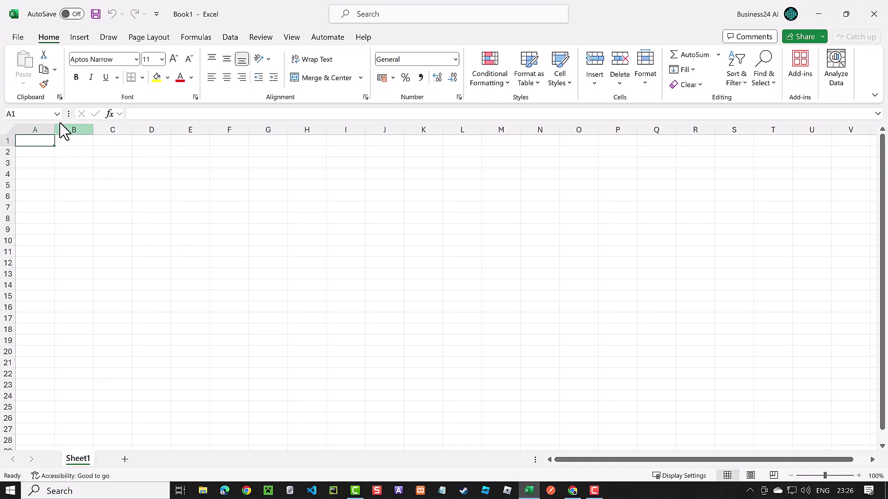
{"action": "left_click", "coordinate": [18, 38]}
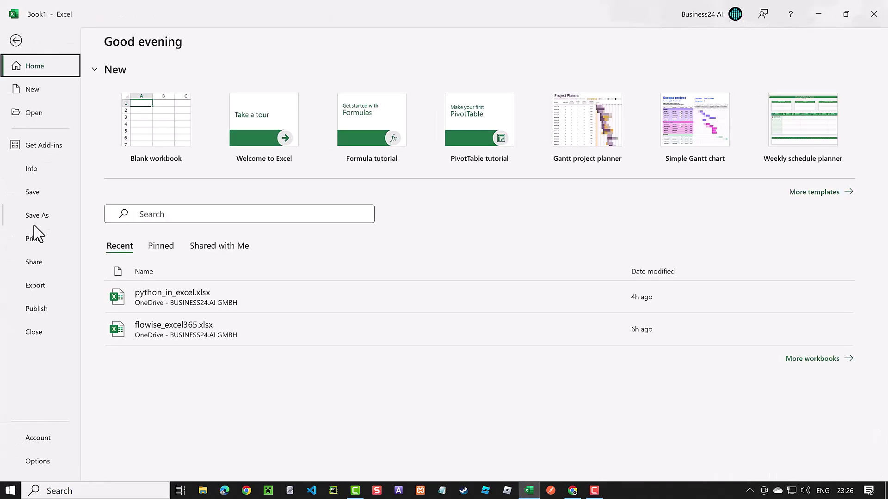
{"action": "left_click", "coordinate": [44, 441]}
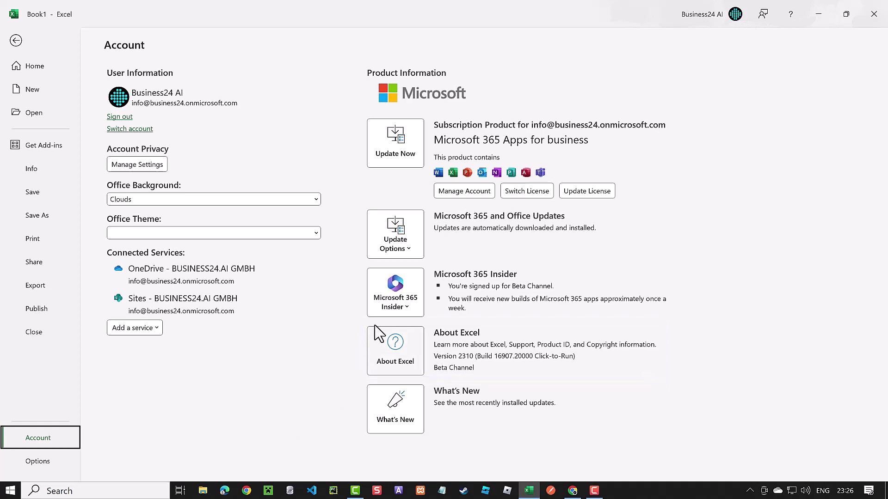
{"action": "left_click", "coordinate": [398, 303]}
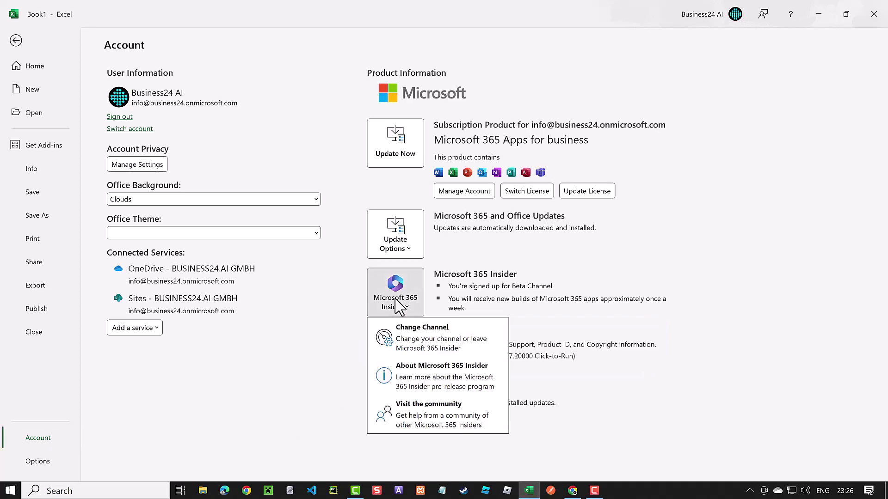
{"action": "left_click", "coordinate": [420, 345]}
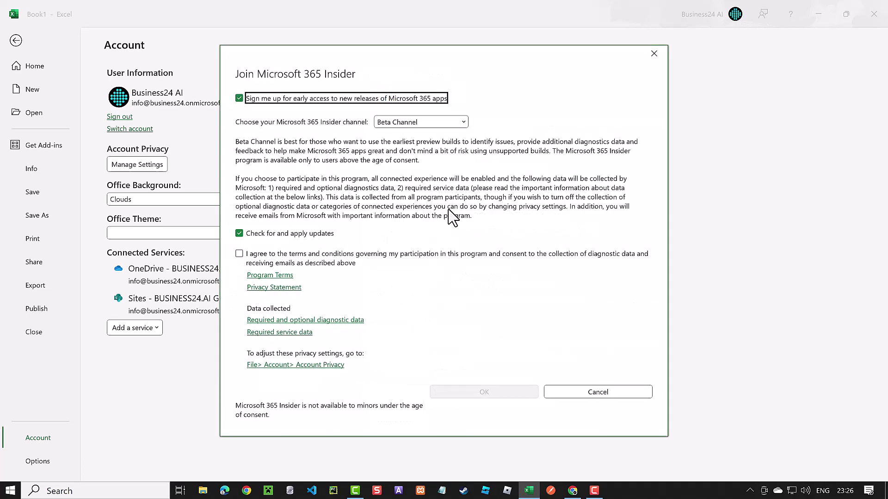
{"action": "left_click", "coordinate": [444, 123]}
{"action": "left_click", "coordinate": [444, 124]}
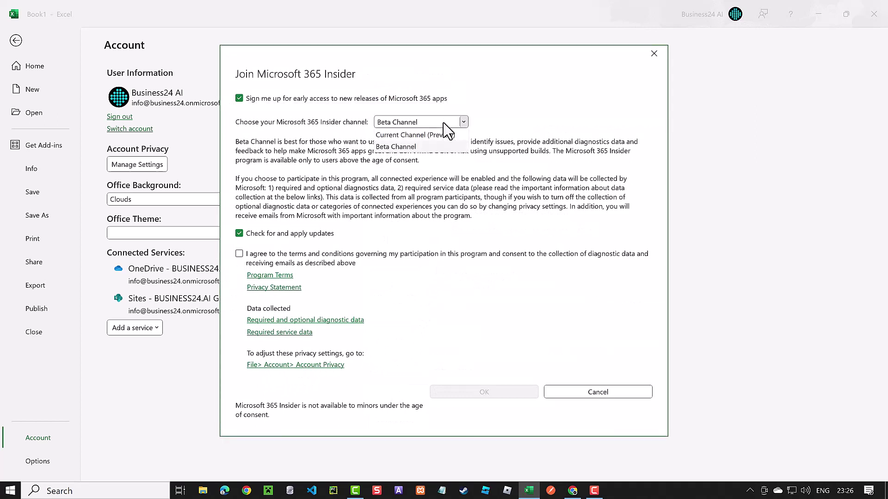
{"action": "left_click", "coordinate": [444, 123]}
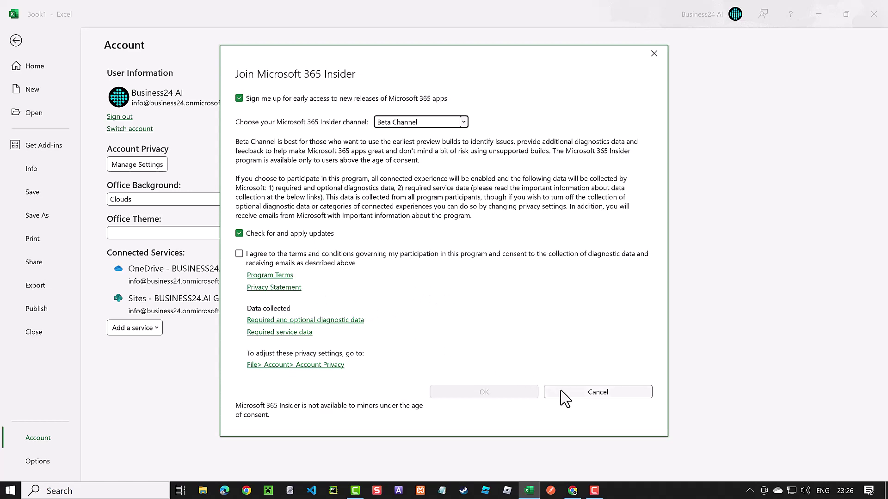
{"action": "left_click", "coordinate": [570, 399]}
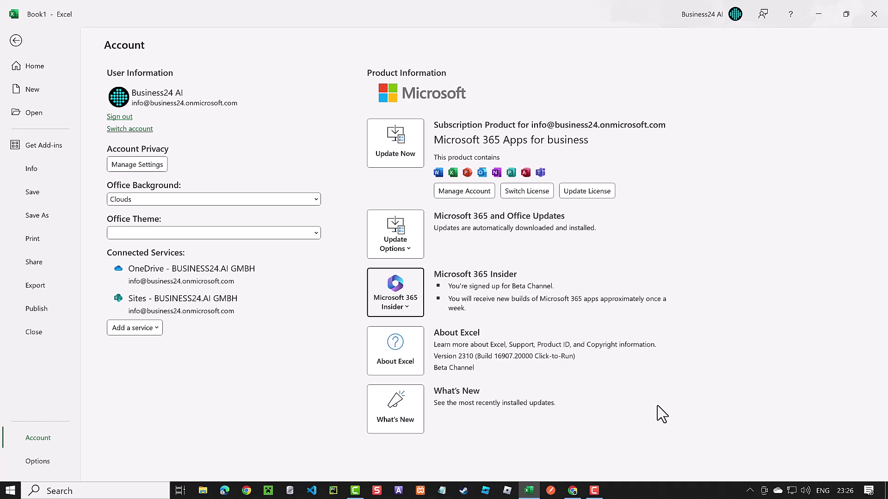
Step: Run Update Now, dismiss the 'You're up to date!' notice, and return to the workbook's Formulas tab
{"action": "left_click", "coordinate": [400, 249]}
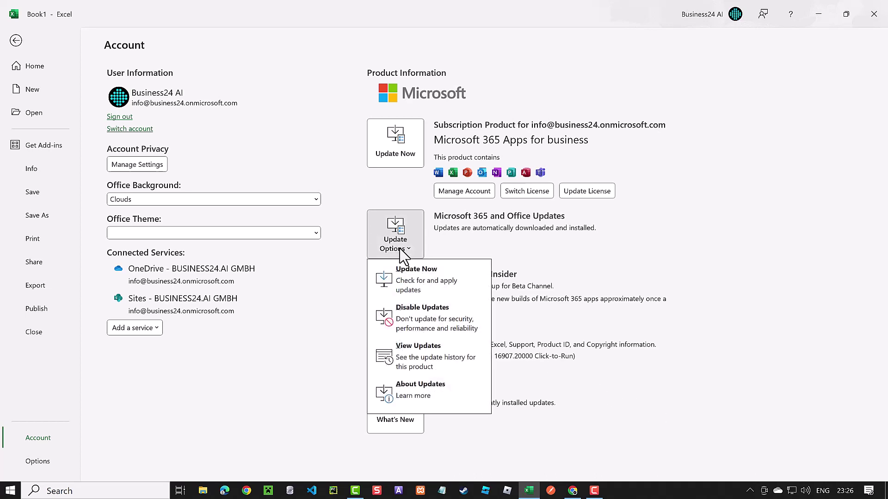
{"action": "left_click", "coordinate": [421, 290]}
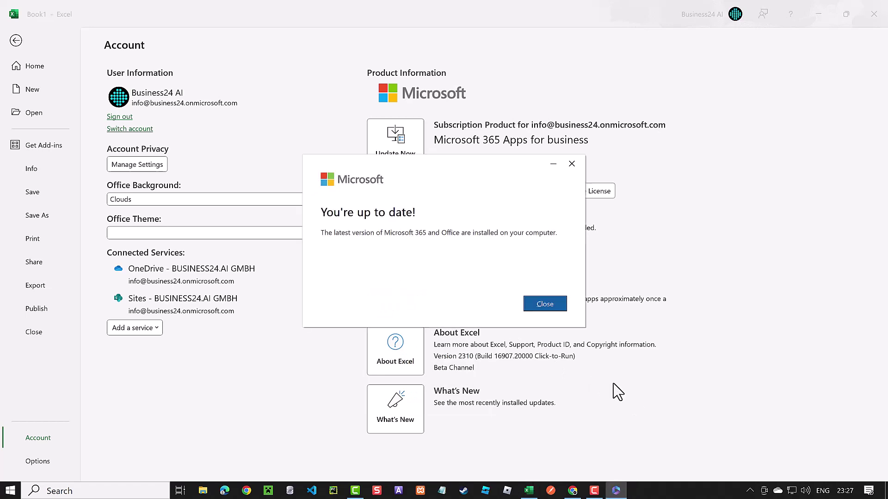
{"action": "left_click", "coordinate": [544, 303]}
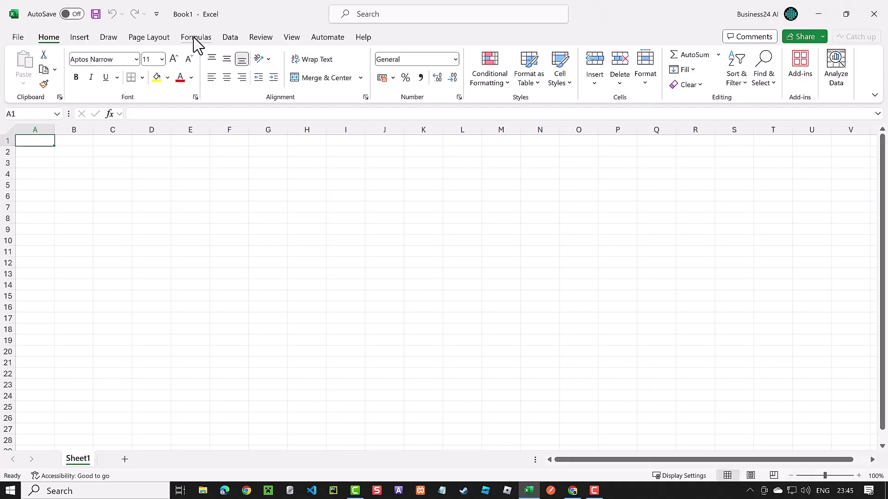
{"action": "left_click", "coordinate": [195, 38]}
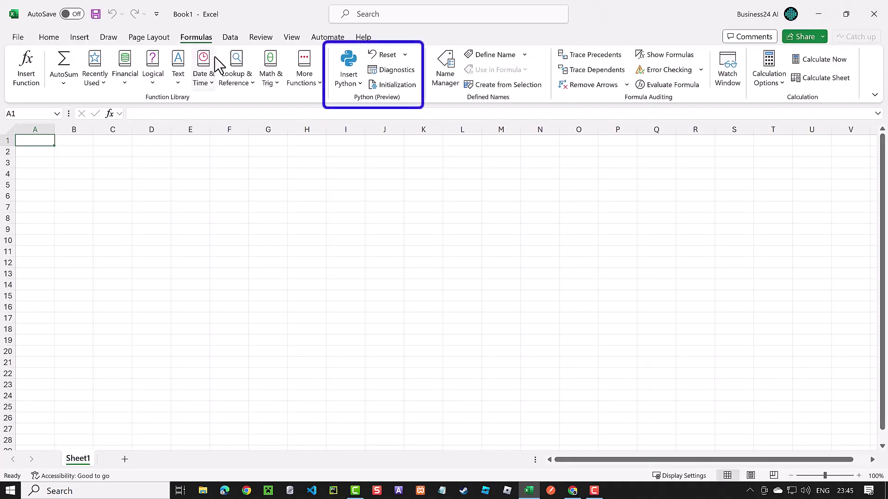
Step: Insert the 'Describe with pandas' and 'Develop a pair plot' Python samples from the samples gallery, then close it
{"action": "left_click", "coordinate": [356, 85]}
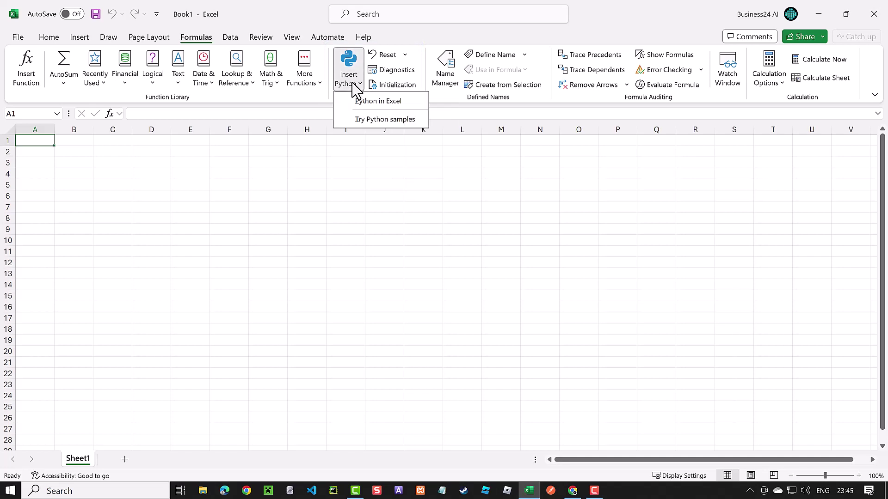
{"action": "left_click", "coordinate": [377, 120]}
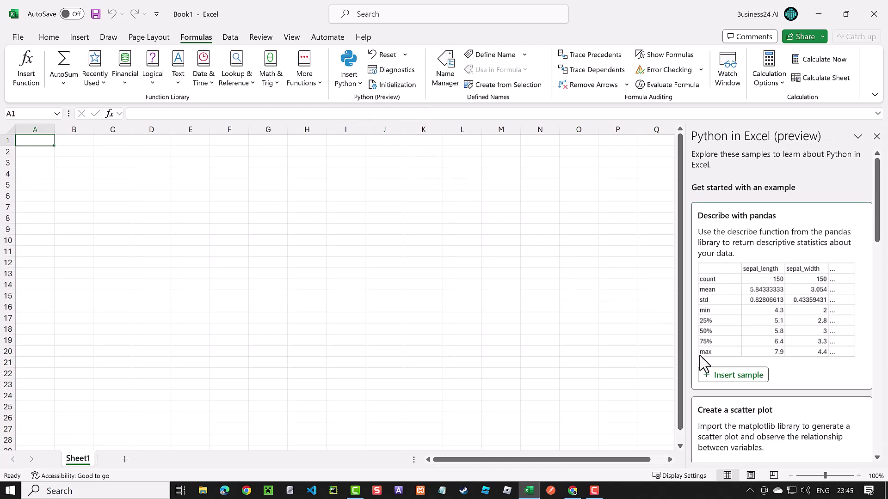
{"action": "left_click", "coordinate": [723, 380]}
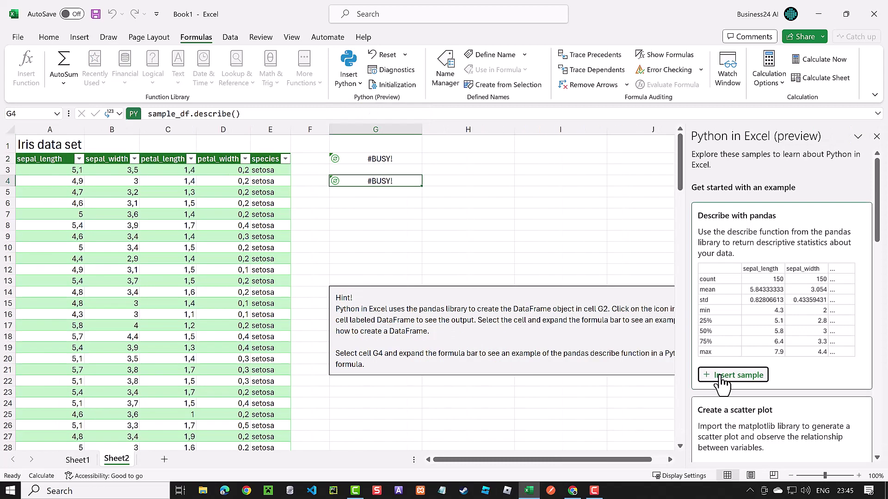
{"action": "scroll", "coordinate": [724, 384], "scroll_direction": "down", "scroll_amount": 2}
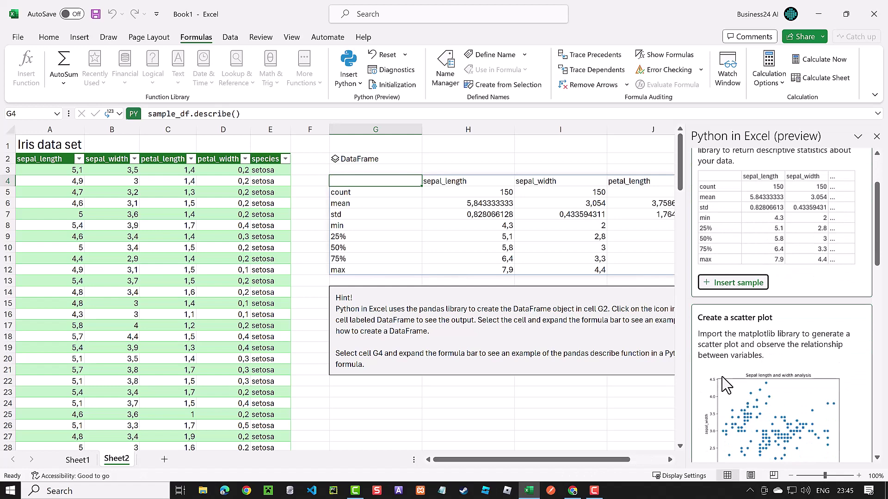
{"action": "scroll", "coordinate": [726, 386], "scroll_direction": "down", "scroll_amount": 9}
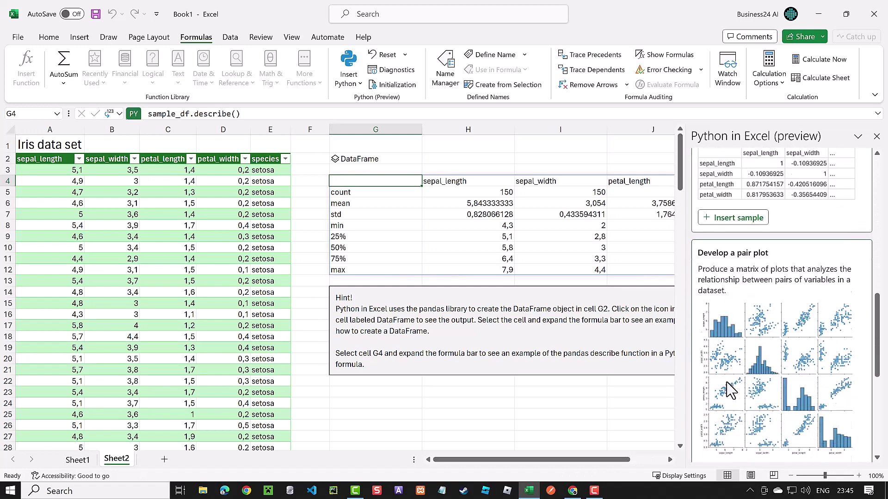
{"action": "scroll", "coordinate": [730, 390], "scroll_direction": "down", "scroll_amount": 2}
{"action": "left_click", "coordinate": [736, 401]}
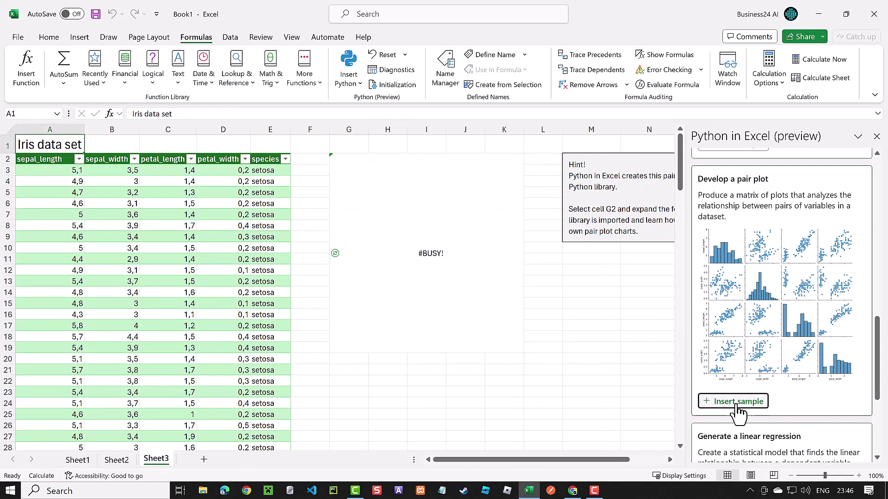
{"action": "left_click", "coordinate": [877, 136]}
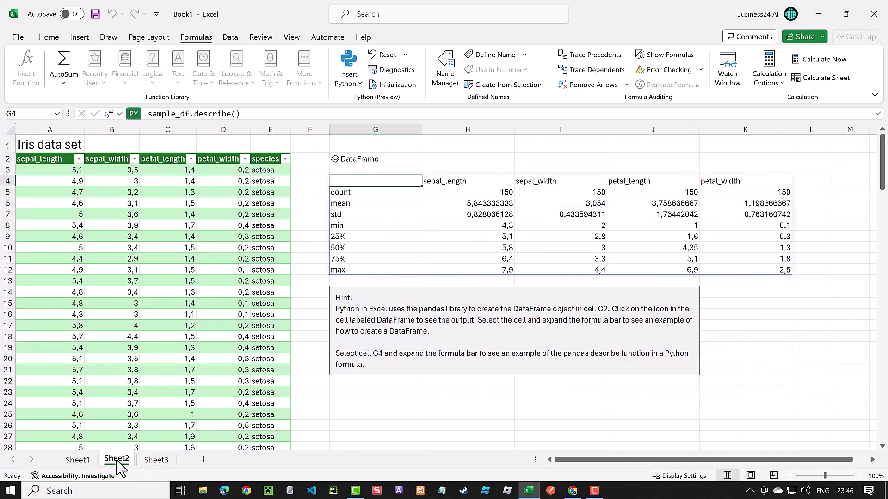
{"action": "left_click", "coordinate": [367, 159]}
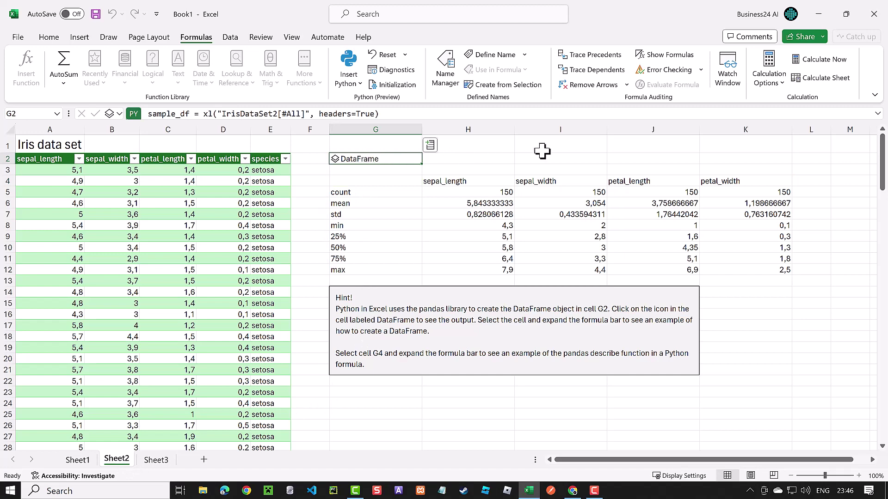
{"action": "left_click", "coordinate": [879, 114]}
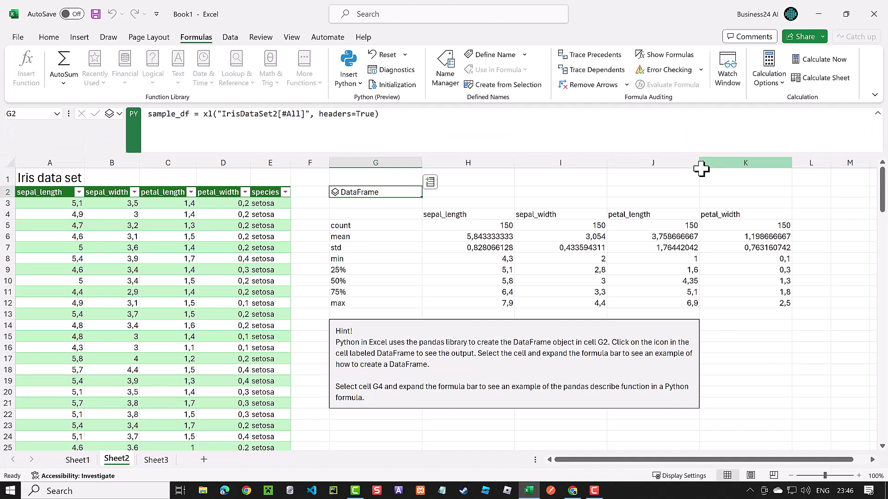
{"action": "left_click", "coordinate": [361, 215]}
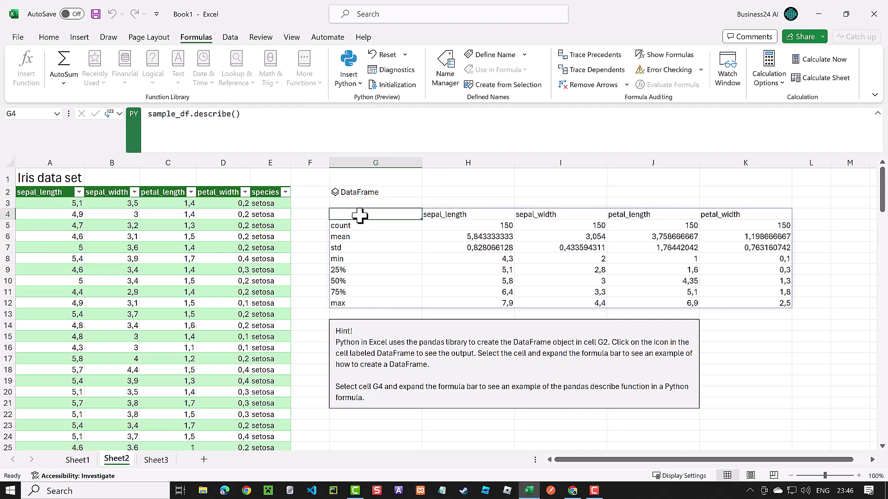
{"action": "left_click", "coordinate": [362, 191]}
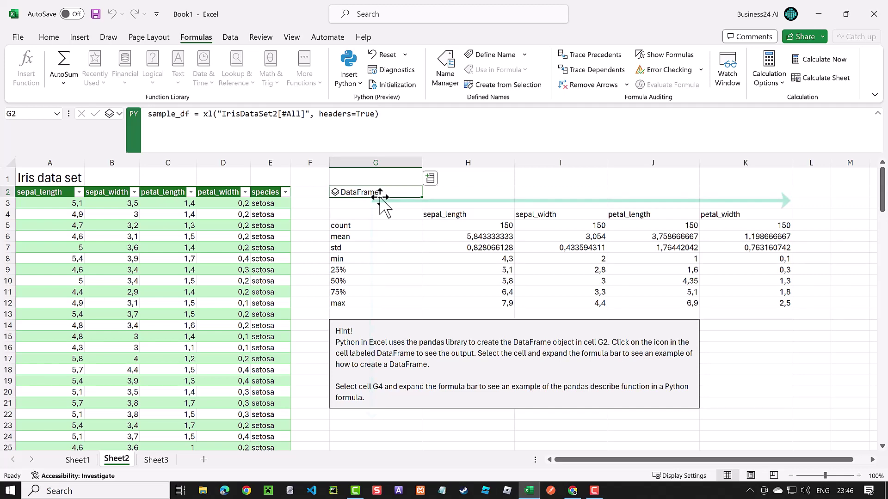
Step: Move G2's DataFrame cell to G23 and back to G2 so G4's describe() statistics recalculate
{"action": "left_click_drag", "start_coordinate": [380, 199], "coordinate": [342, 428]}
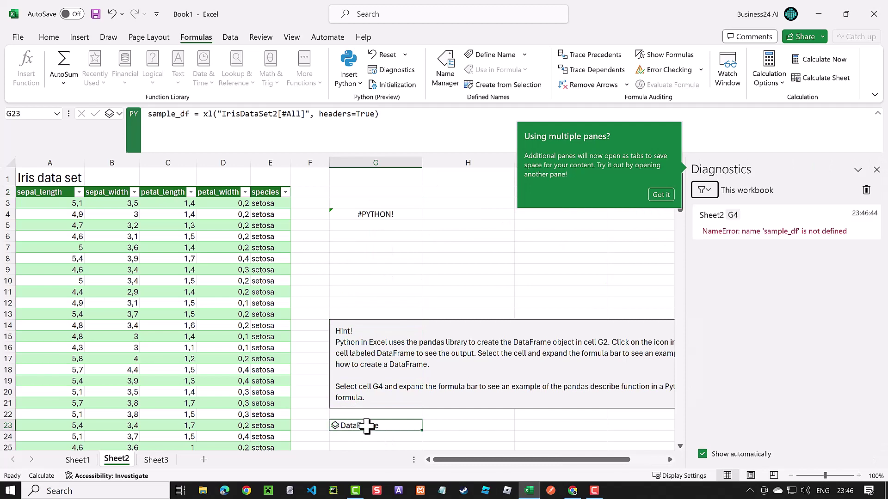
{"action": "left_click", "coordinate": [662, 194]}
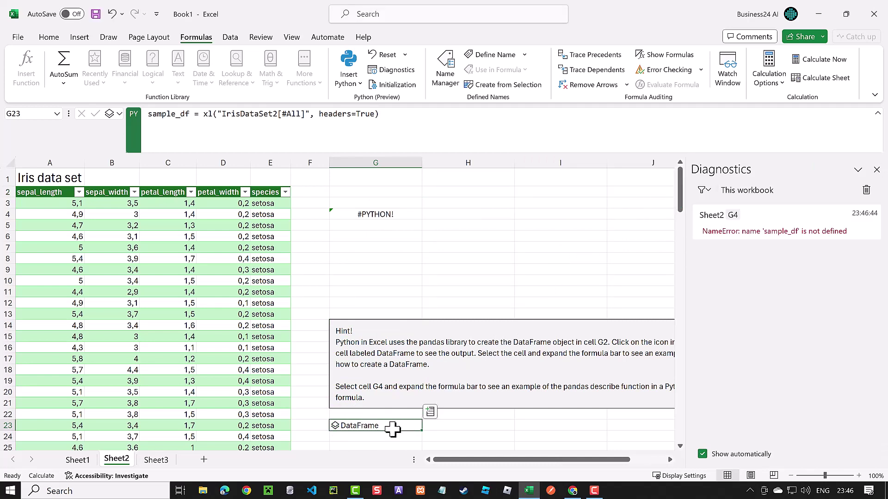
{"action": "left_click_drag", "start_coordinate": [391, 420], "coordinate": [381, 193]}
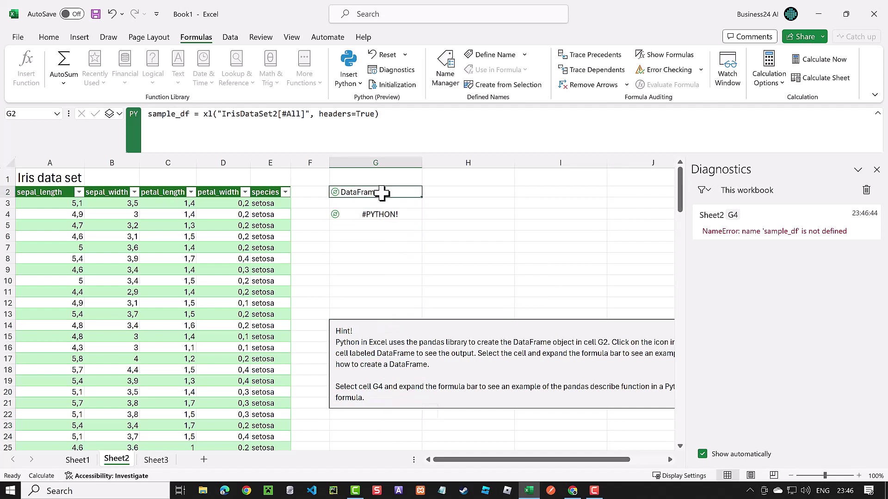
{"action": "left_click", "coordinate": [361, 214]}
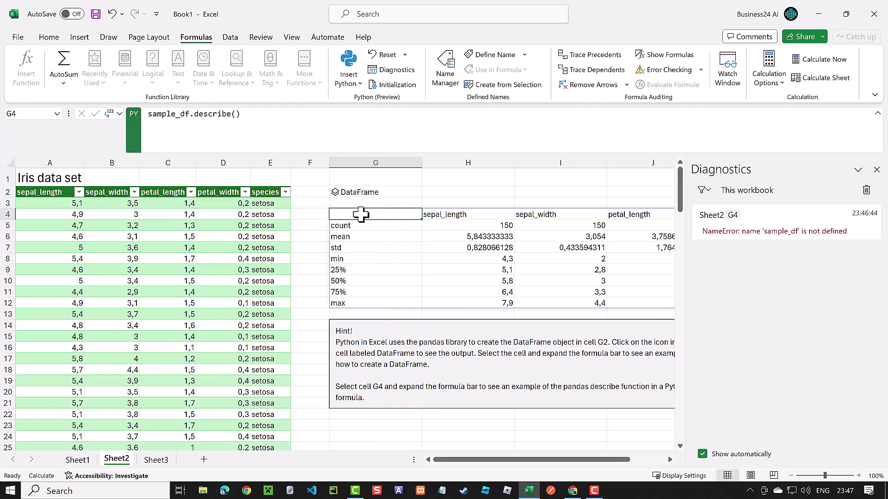
Step: Close Diagnostics, go to Sheet3, and select G2 to see its sns.pairplot code on IrisDataSet3
{"action": "left_click", "coordinate": [877, 170]}
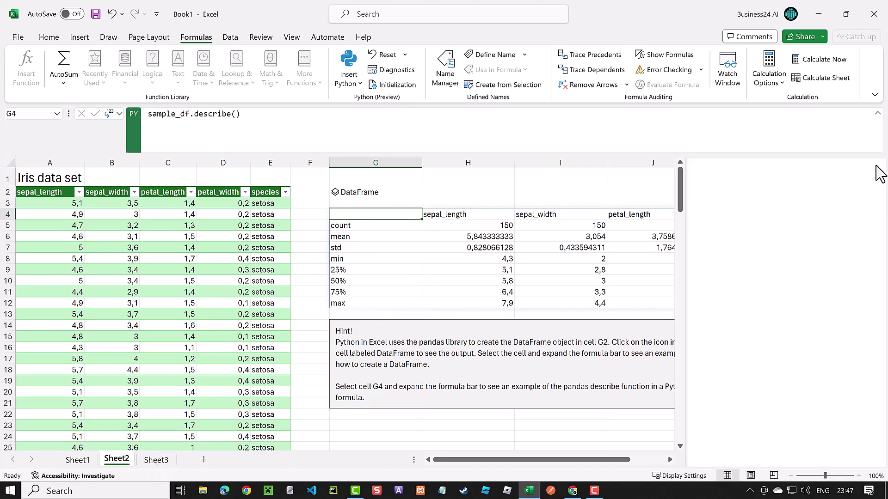
{"action": "left_click", "coordinate": [153, 460]}
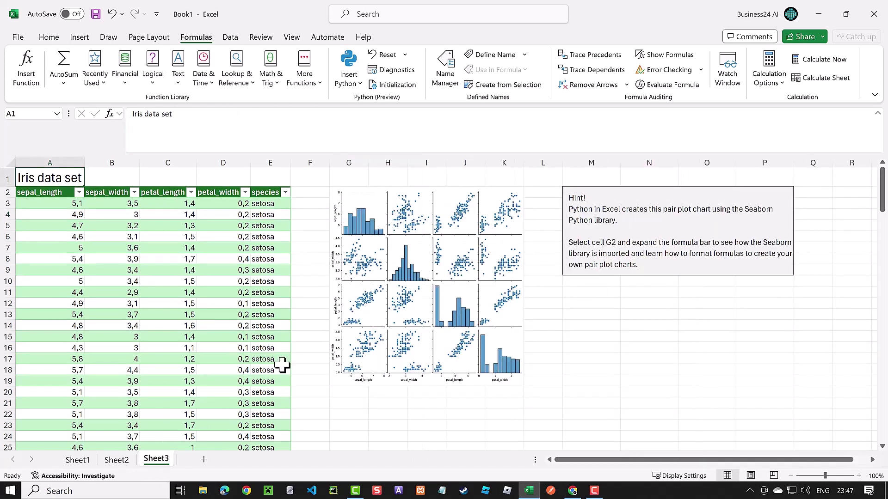
{"action": "left_click", "coordinate": [350, 193]}
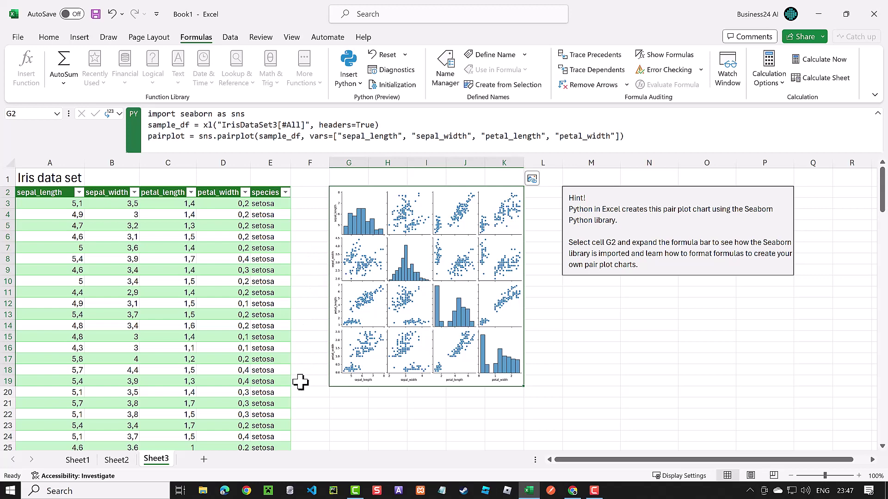
Step: On Sheet1, open the Python Initialization pane and widen it to read the numpy, pandas and seaborn imports
{"action": "left_click", "coordinate": [81, 461]}
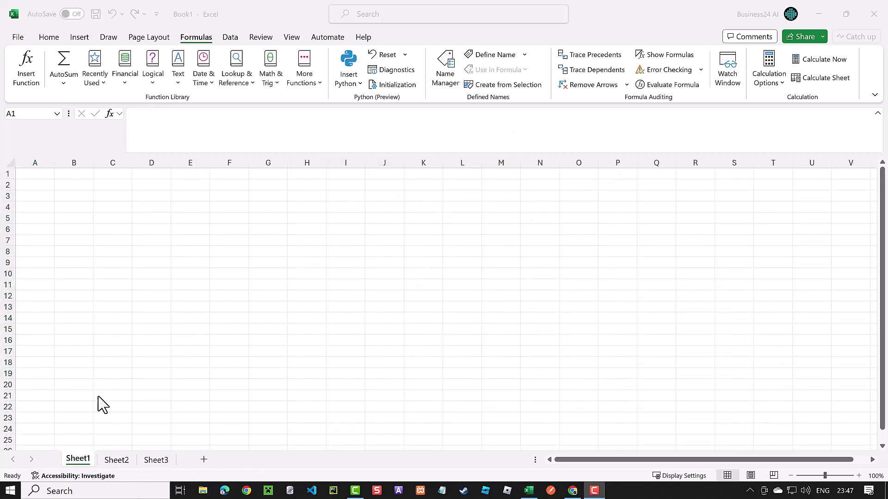
{"action": "left_click", "coordinate": [398, 88]}
{"action": "left_click", "coordinate": [398, 86]}
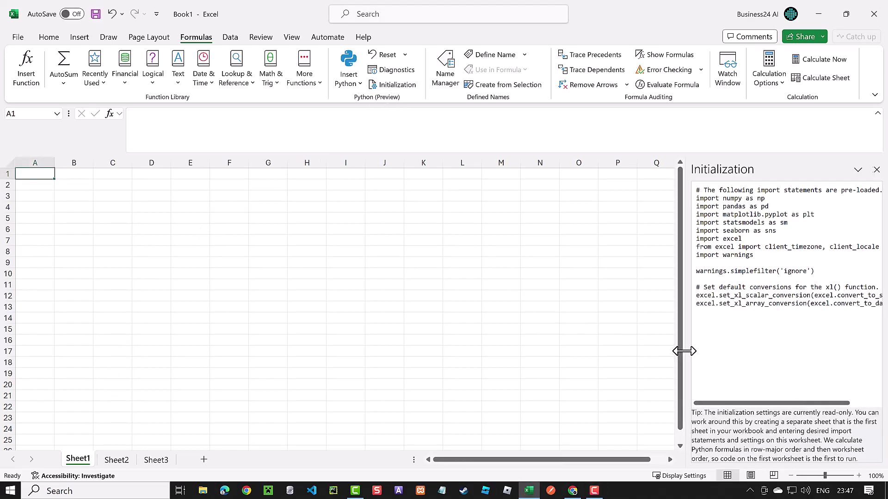
{"action": "left_click_drag", "start_coordinate": [684, 349], "coordinate": [577, 347]}
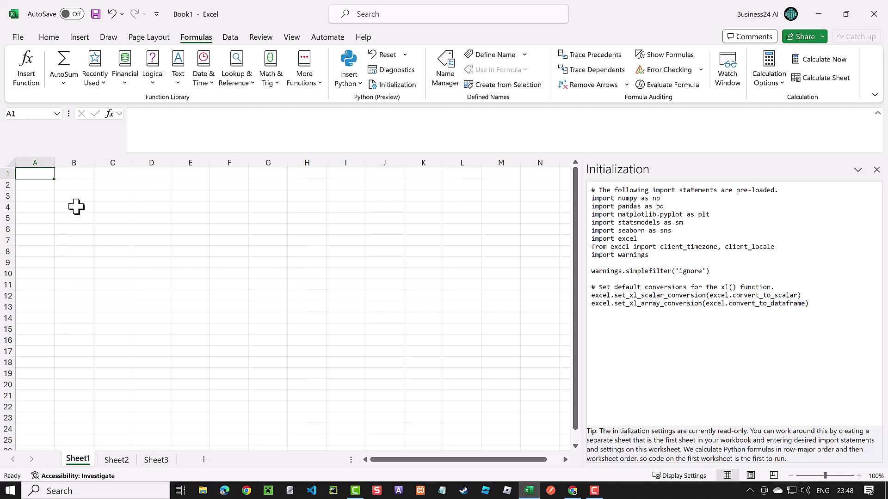
Step: Enter the label 'Pandas' in cell B2
{"action": "left_click", "coordinate": [67, 185]}
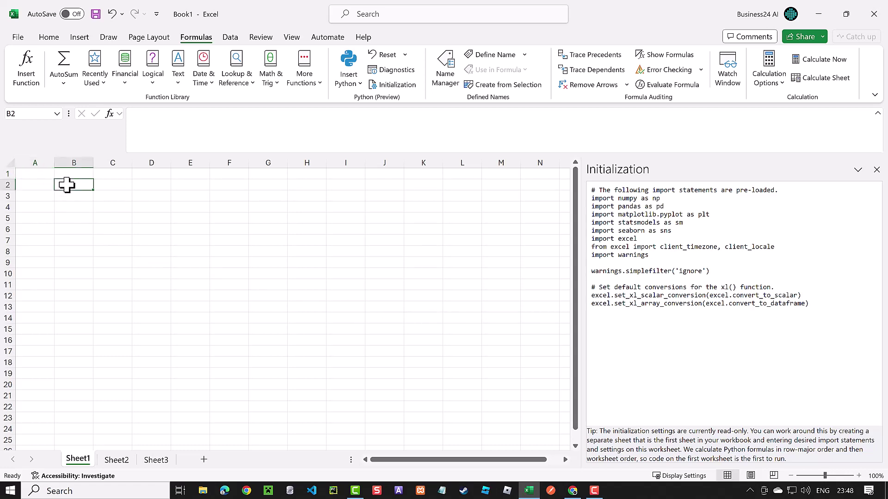
{"action": "type", "text": "Pandas"}
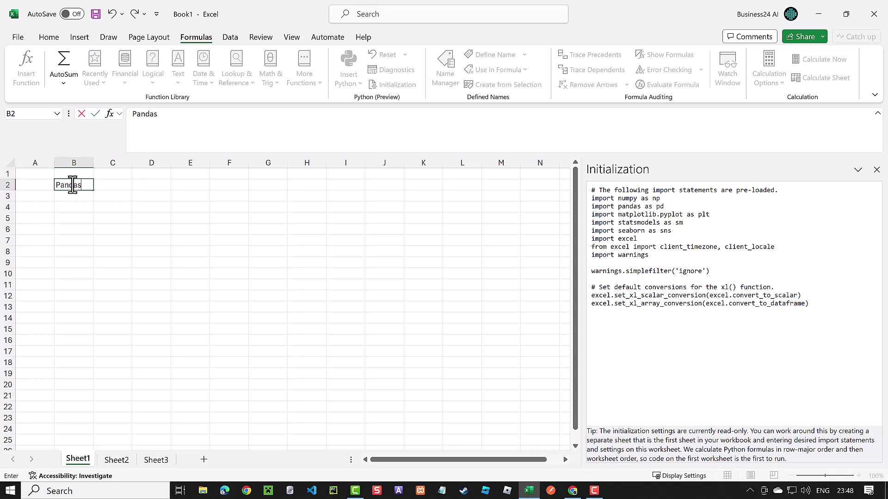
{"action": "left_click", "coordinate": [108, 185]}
Step: Make C2 a Python cell with 'pd_version = pd.__version__' returning pd_version, showing 1.5.3
{"action": "type", "text": "="}
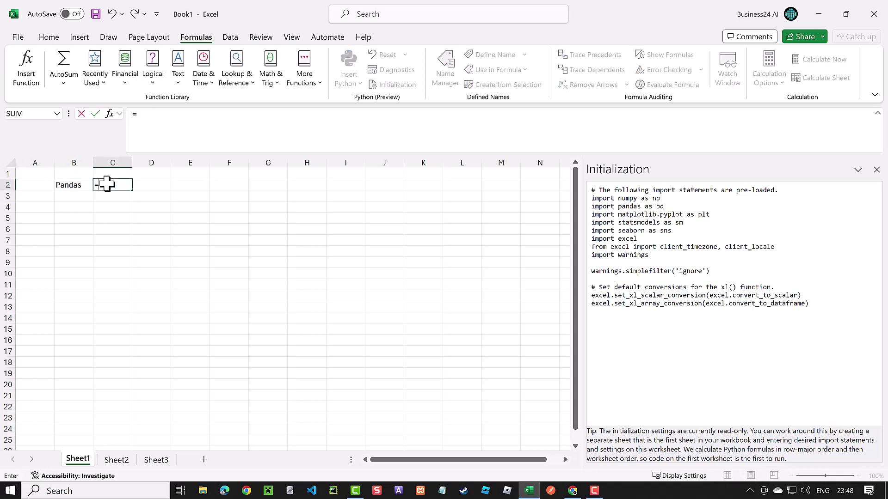
{"action": "type", "text": "PY"}
{"action": "key", "text": "Tab"}
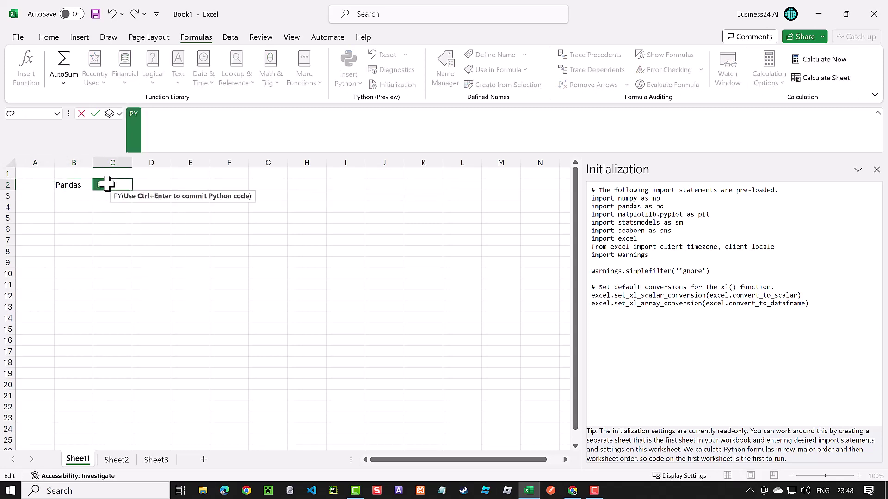
{"action": "left_click", "coordinate": [148, 131]}
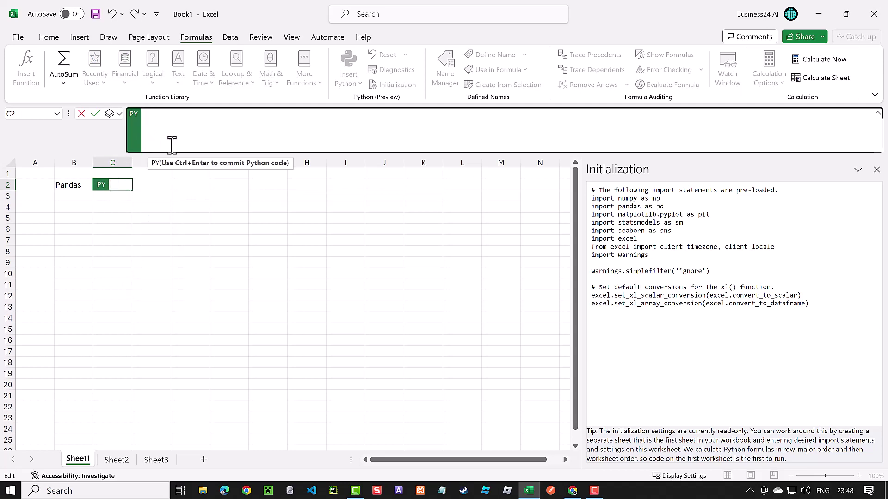
{"action": "type", "text": "pd_version = pd.__version"}
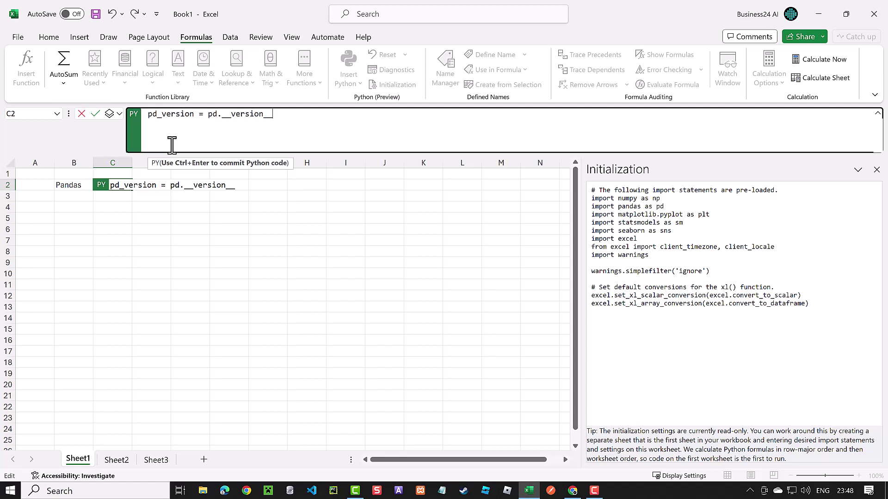
{"action": "type", "text": "__"}
{"action": "key", "text": "Return"}
{"action": "type", "text": "pd_version"}
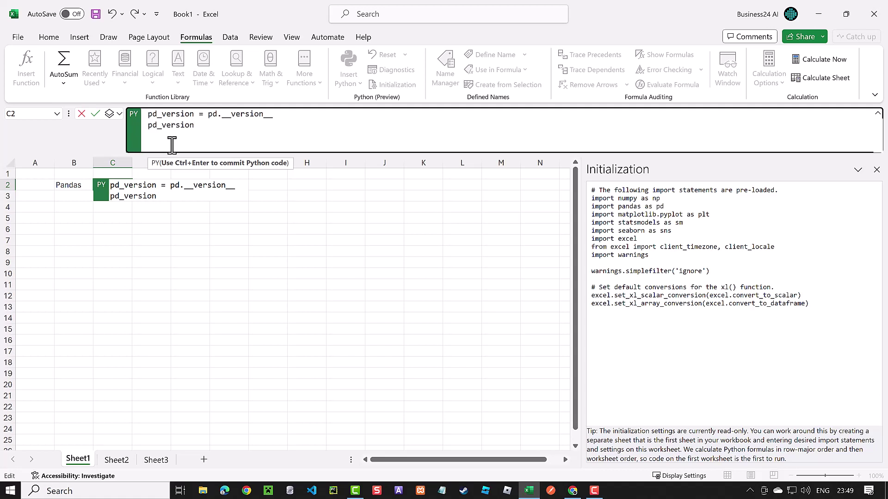
{"action": "key", "text": "Return"}
{"action": "key", "text": "ctrl+Return"}
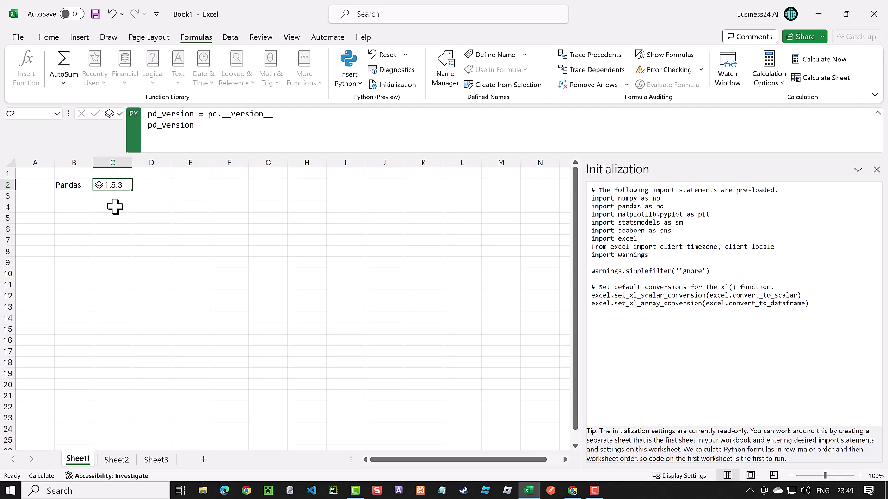
Step: Add print(f"Version: {pd_version}") to C2's code, commit it, clear Diagnostics, and reset Python
{"action": "left_click", "coordinate": [277, 114]}
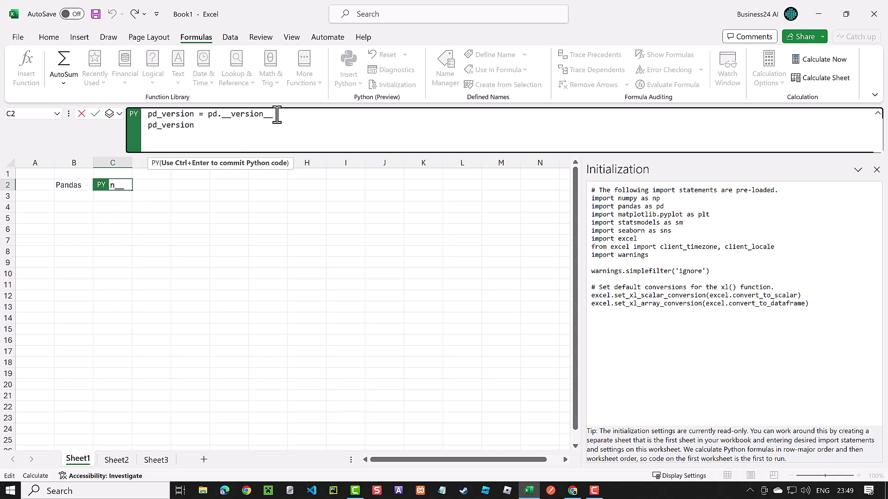
{"action": "key", "text": "Return"}
{"action": "type", "text": "print(f\""}
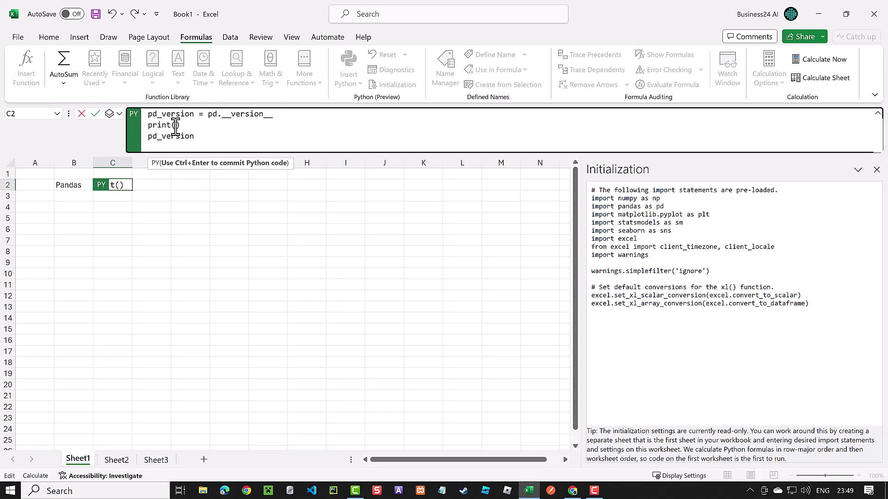
{"action": "type", "text": "Version: {"}
{"action": "type", "text": "pd_version}"}
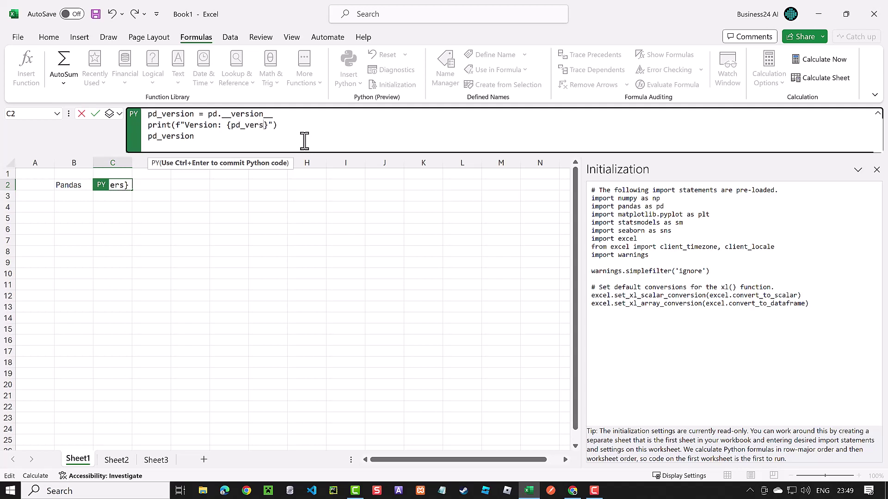
{"action": "key", "text": "ctrl+Return"}
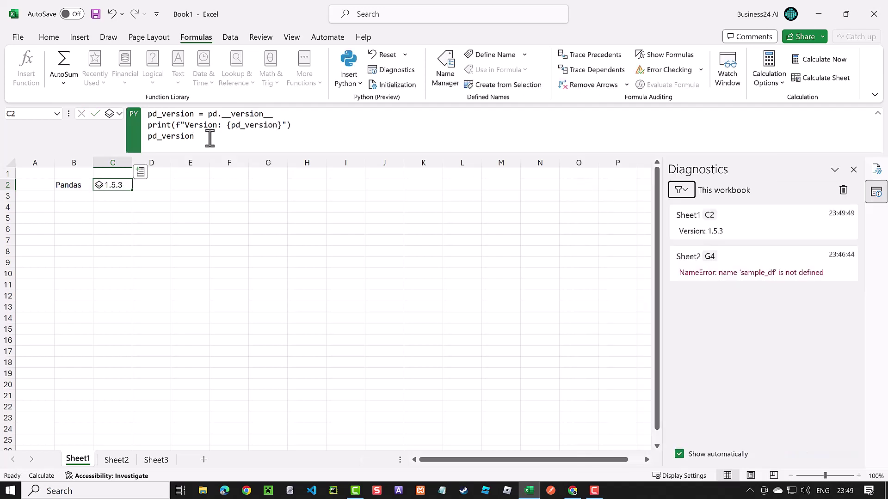
{"action": "left_click", "coordinate": [843, 190]}
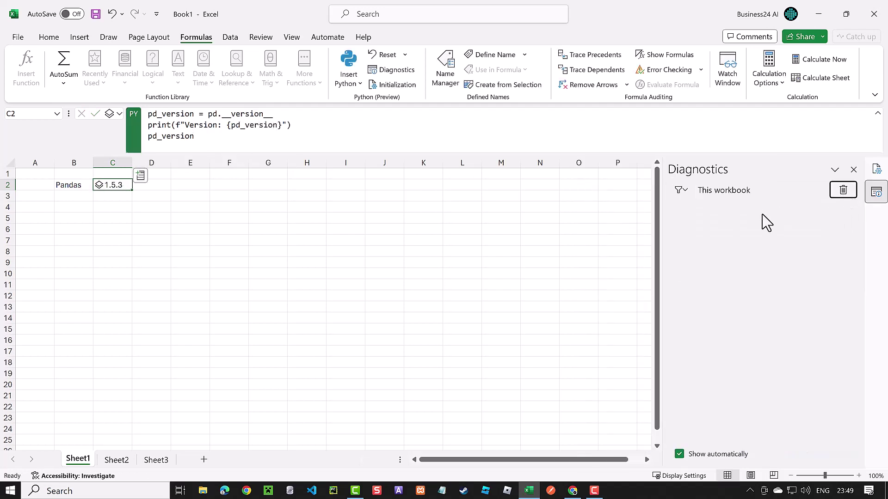
{"action": "left_click", "coordinate": [388, 56]}
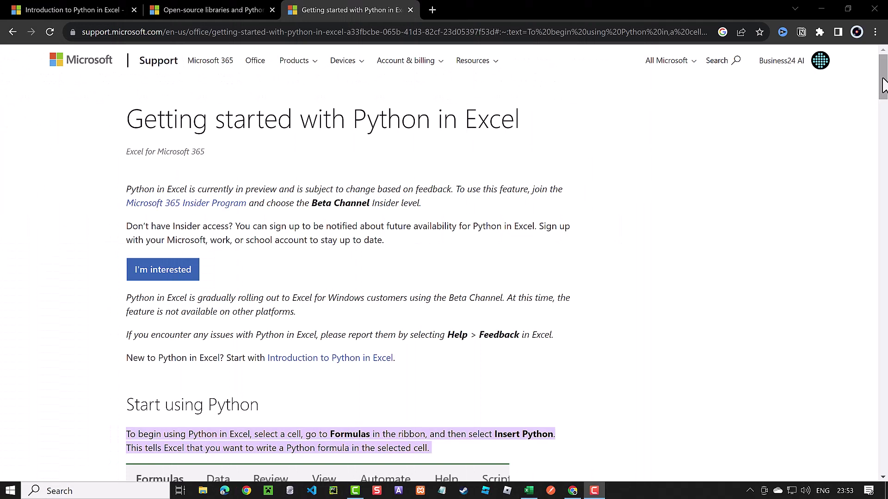
Step: Scroll the Getting started with Python in Excel article down to the Formula bar and Output types sections
{"action": "left_click_drag", "start_coordinate": [883, 85], "coordinate": [886, 122]}
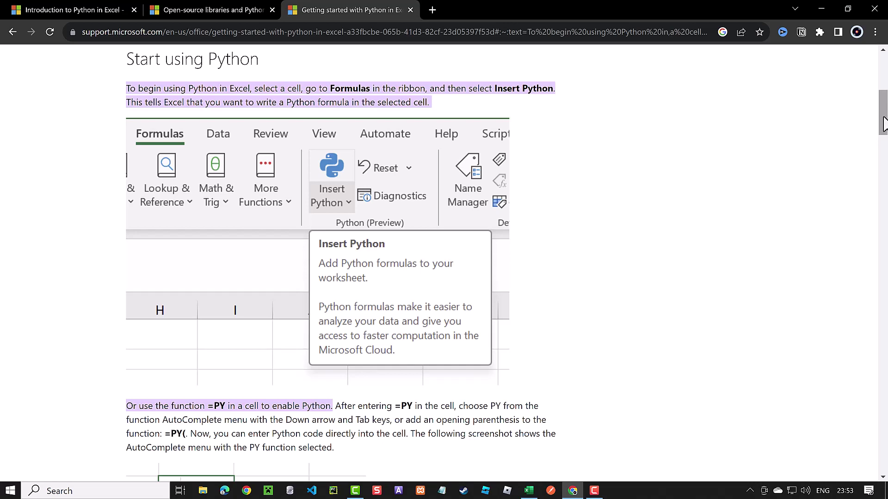
{"action": "left_click_drag", "start_coordinate": [884, 124], "coordinate": [885, 247]}
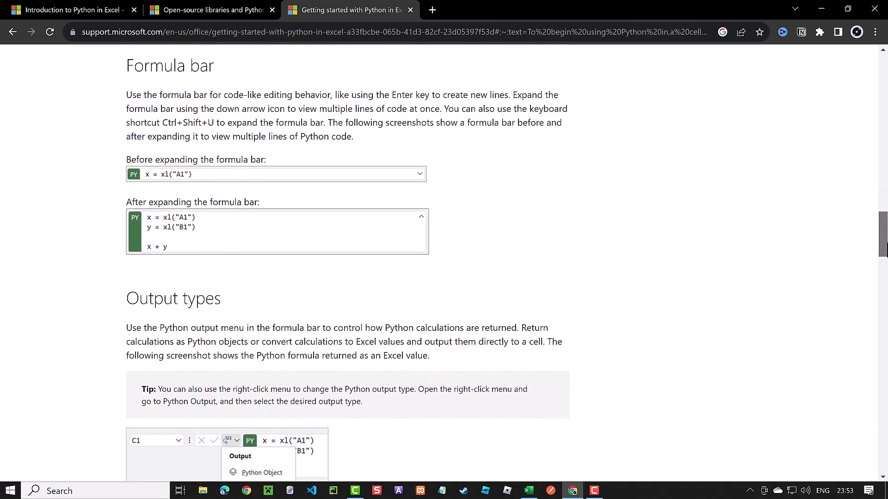